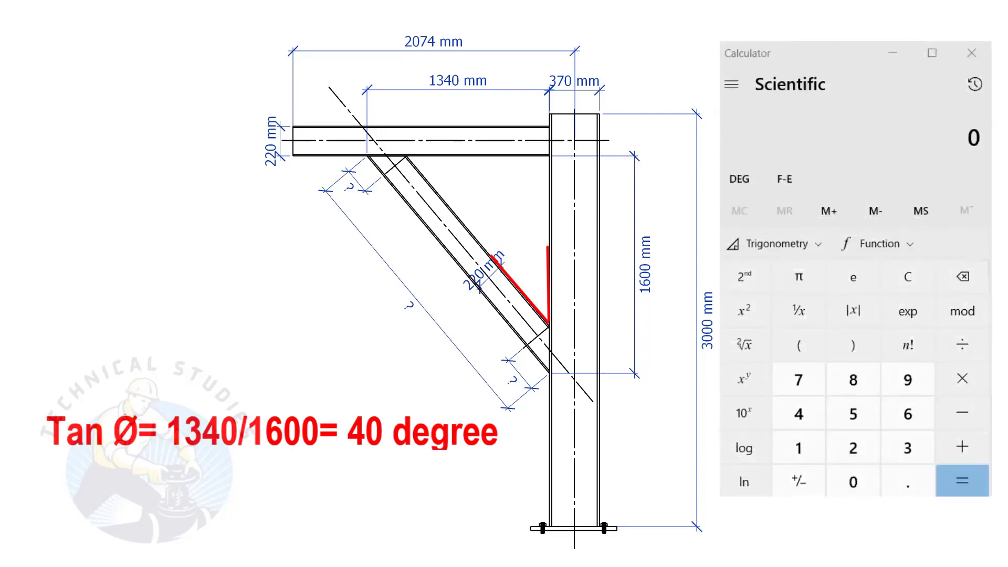
Divide the 1340 mm horizontal side by the 1600 mm vertical side to get the brace angle's tangent ratio
left_click(804, 446)
left_click(907, 445)
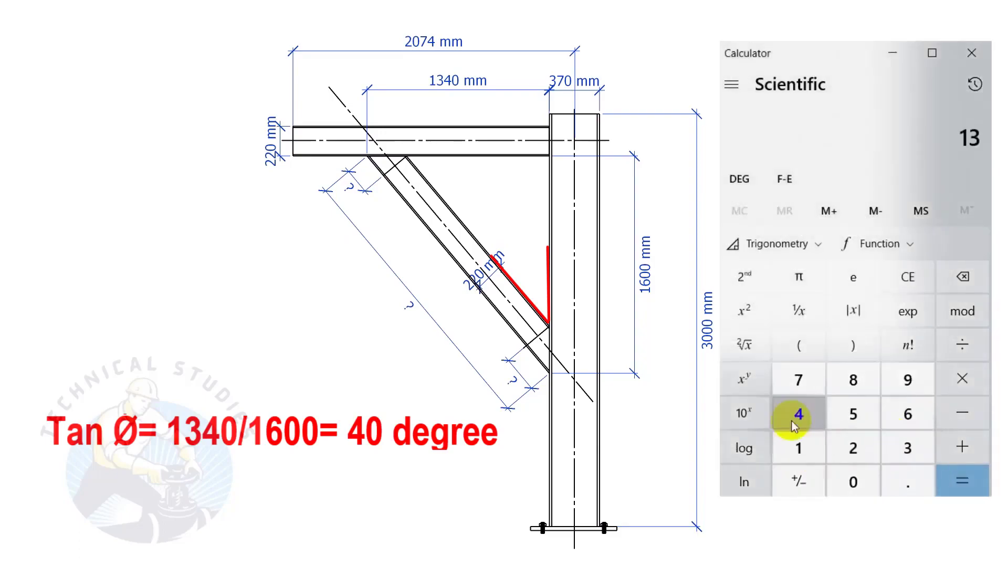
left_click(795, 417)
left_click(850, 478)
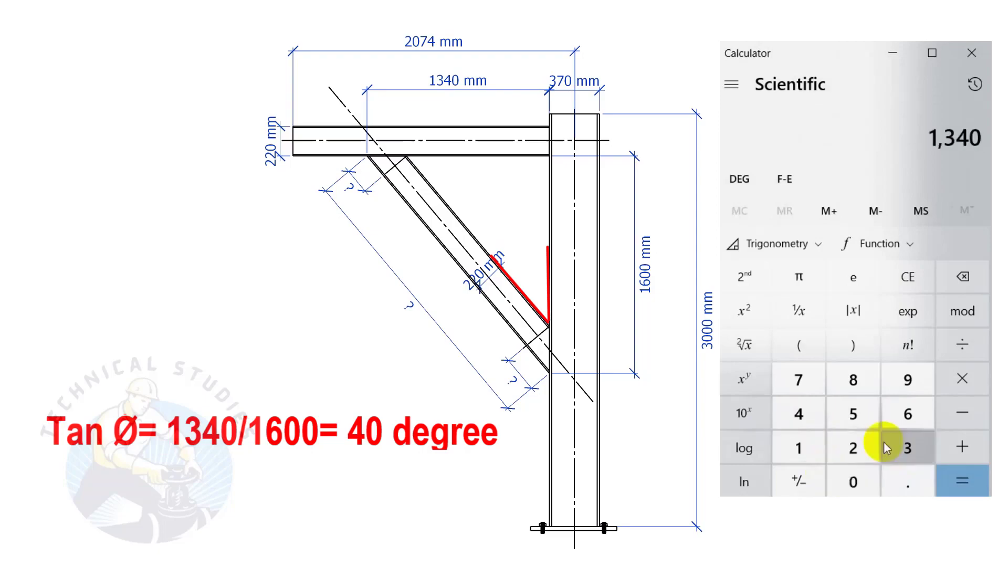
left_click(962, 344)
left_click(798, 448)
left_click(908, 416)
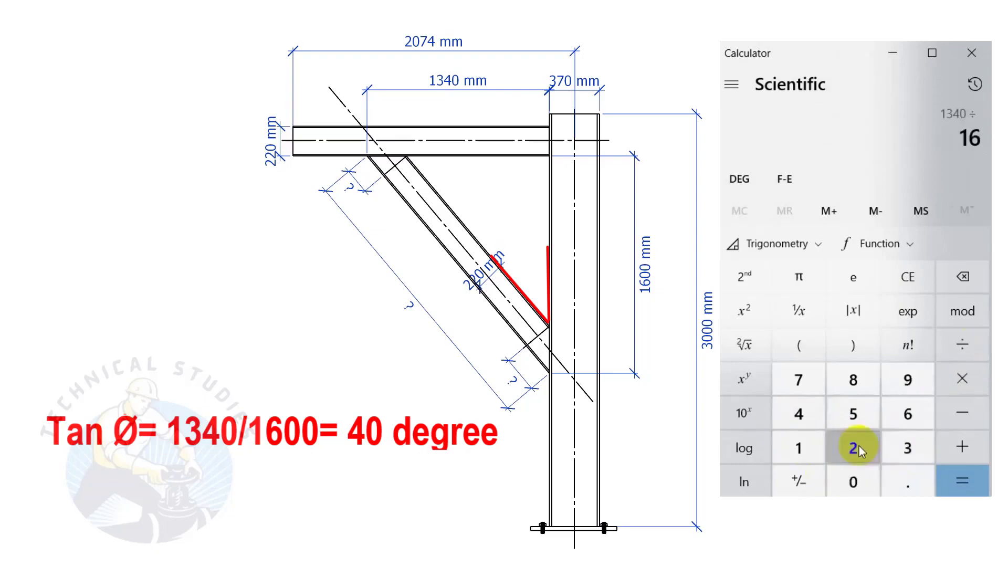
left_click(845, 485)
left_click(846, 484)
left_click(962, 481)
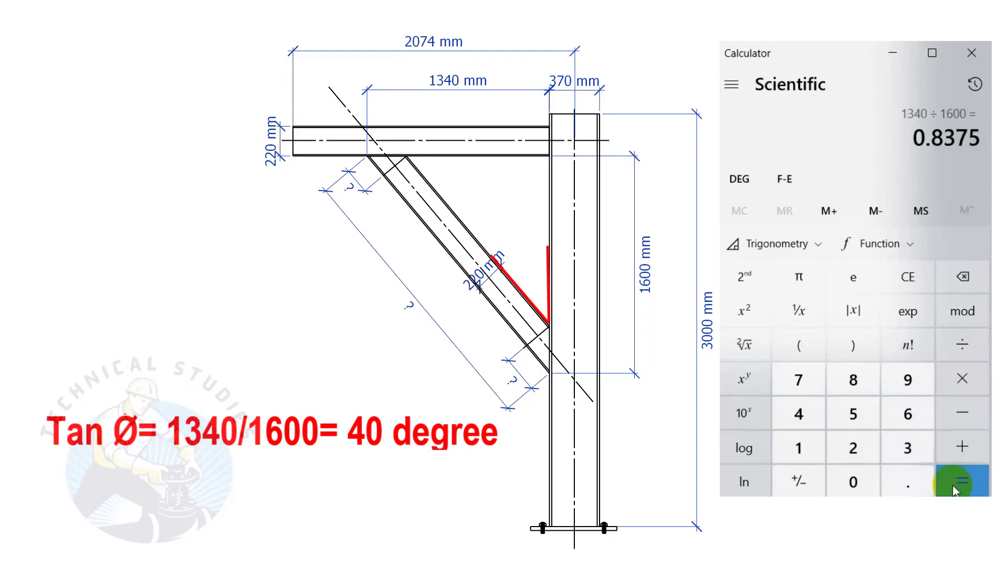
Apply the inverse tangent to the ratio to get the brace angle in degrees
left_click(762, 243)
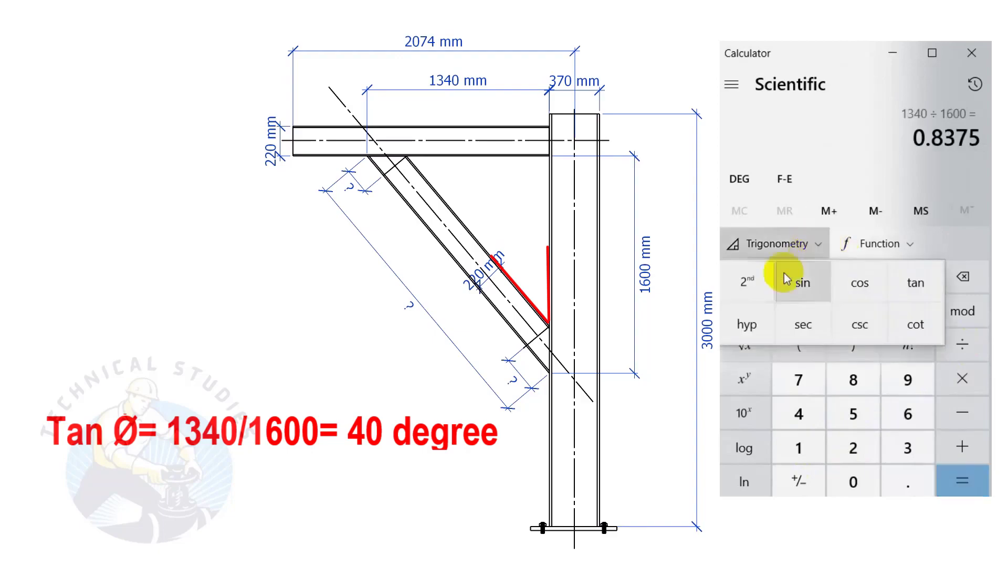
left_click(745, 282)
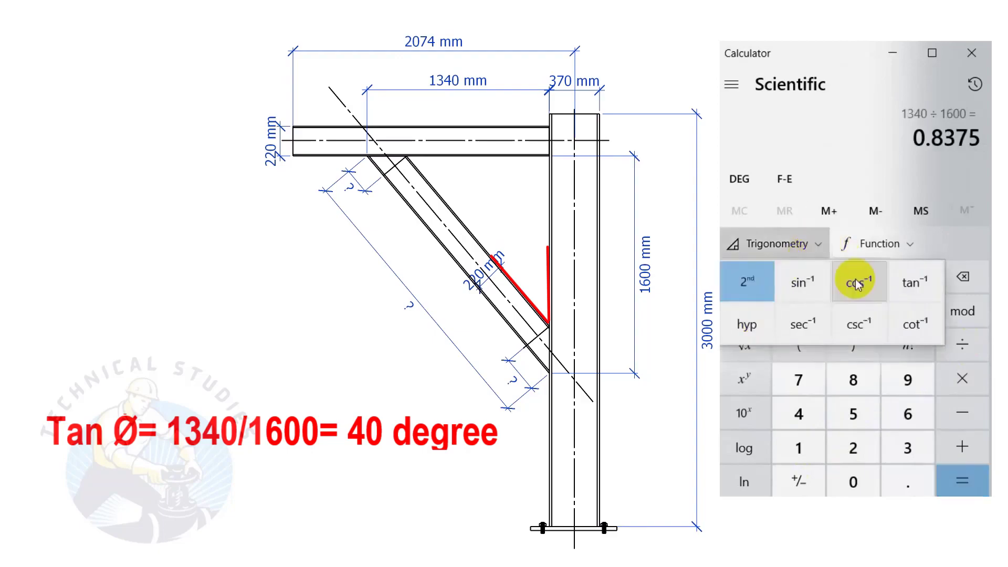
left_click(902, 285)
left_click(965, 478)
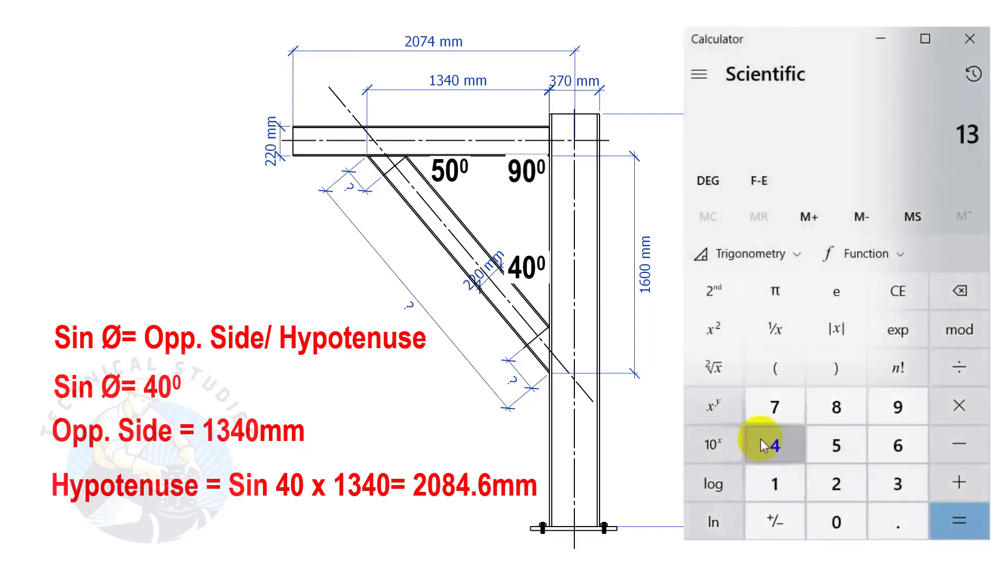
Calculate the brace's hypotenuse length by dividing 1340 by the sine of 40 degrees
left_click(765, 447)
left_click(821, 528)
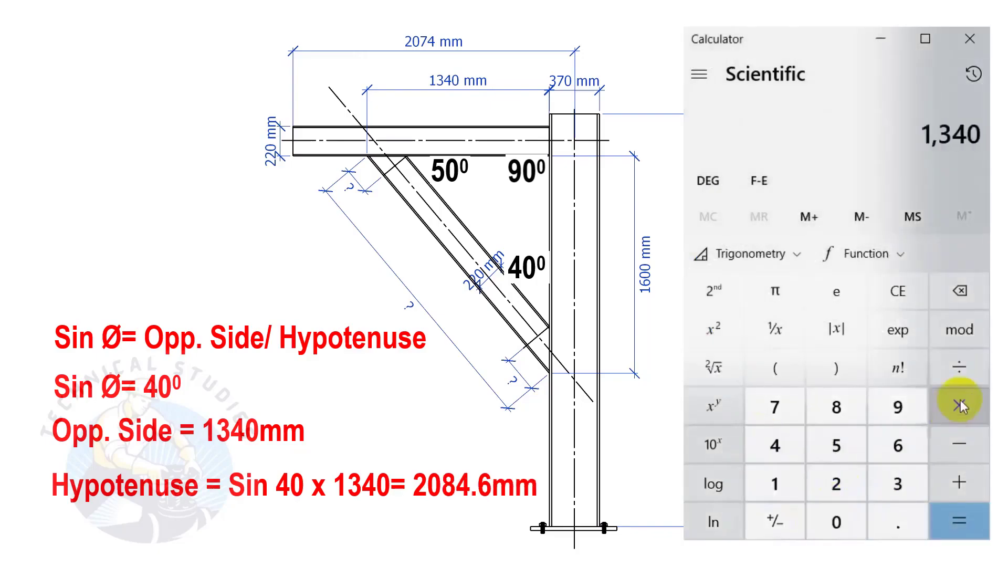
left_click(968, 368)
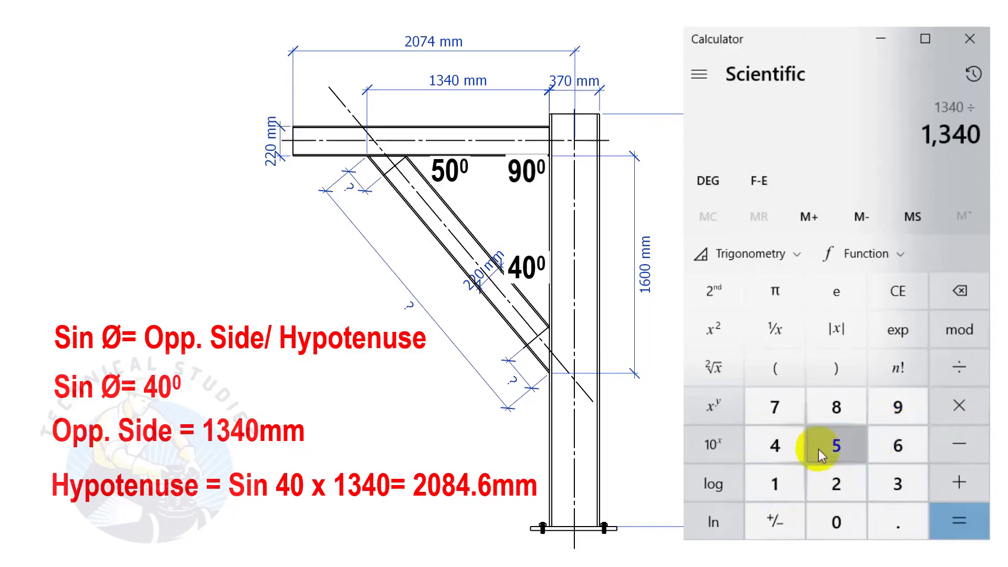
left_click(774, 446)
left_click(835, 519)
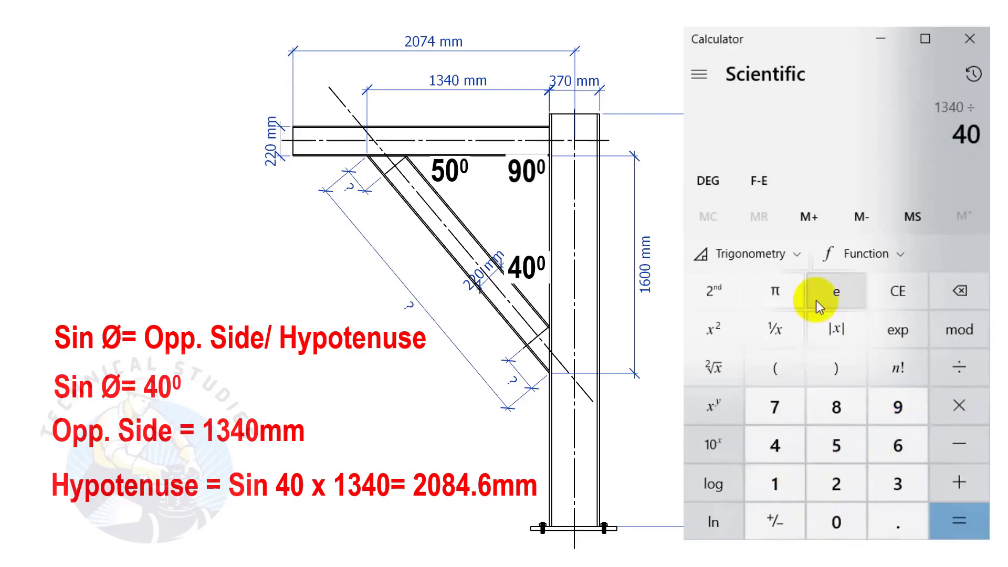
left_click(803, 256)
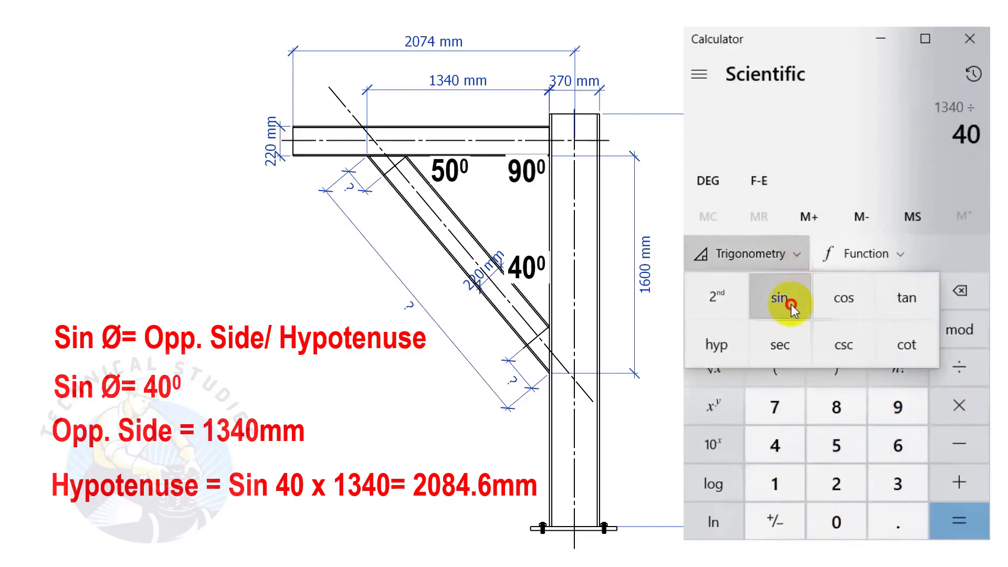
left_click(805, 287)
left_click(964, 522)
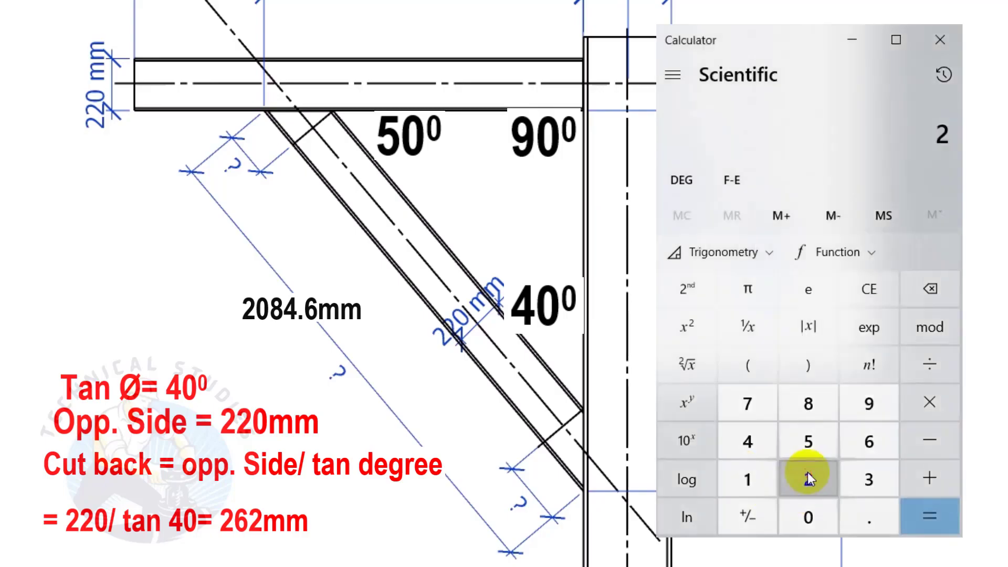
Calculate the cut-back at the brace's lower end by dividing 220 by the tangent of 40 degrees
left_click(808, 478)
left_click(807, 515)
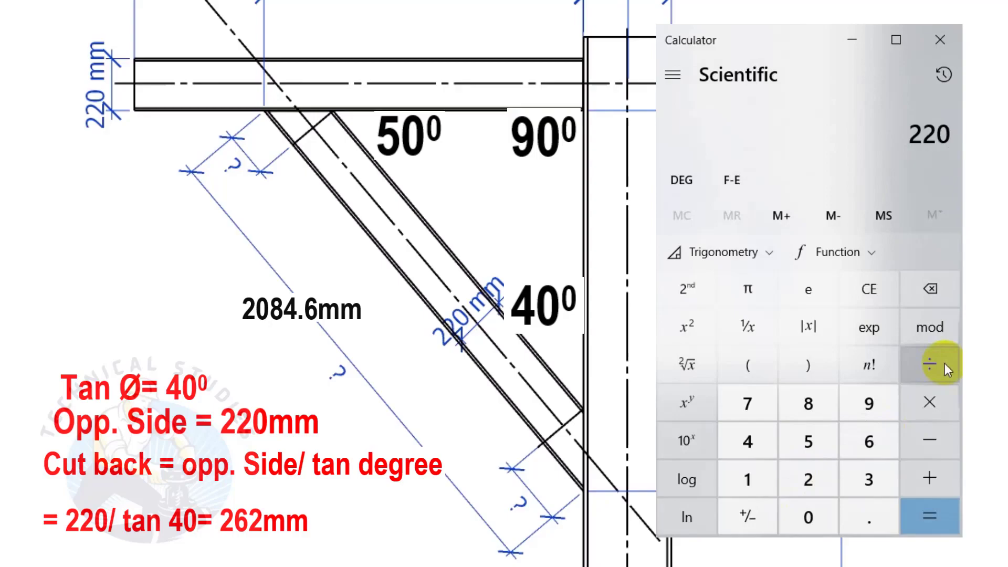
left_click(944, 365)
left_click(735, 440)
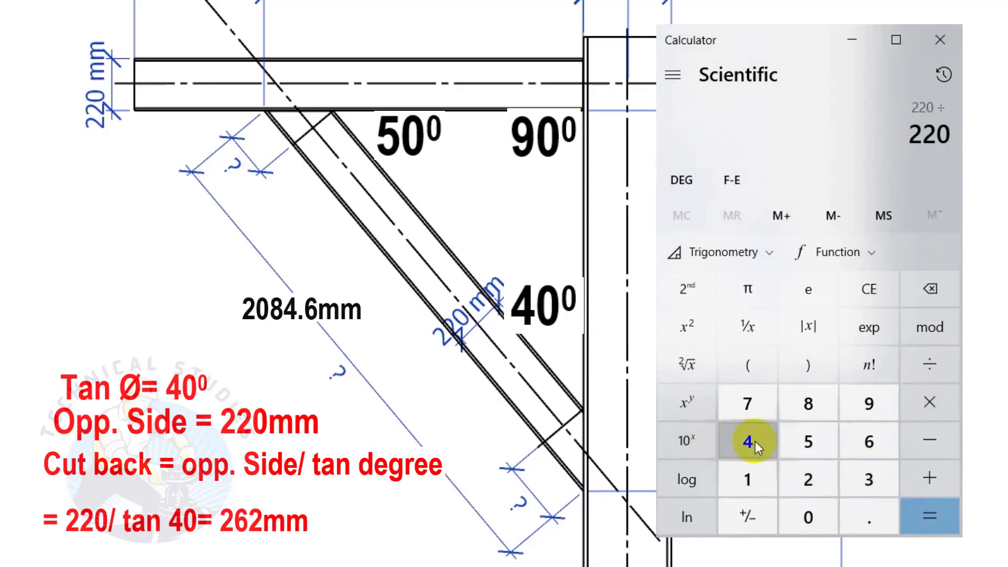
left_click(802, 512)
left_click(770, 253)
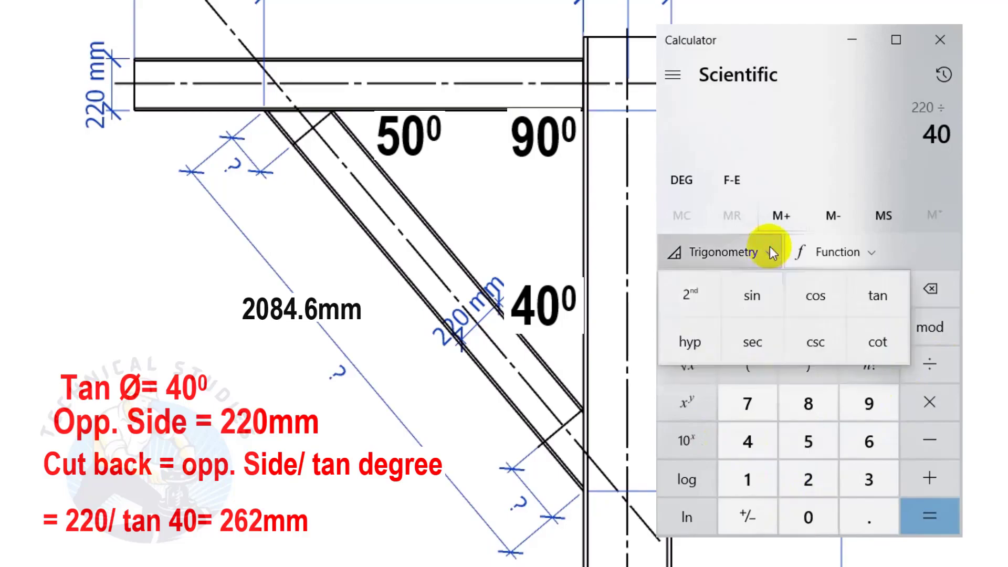
left_click(895, 299)
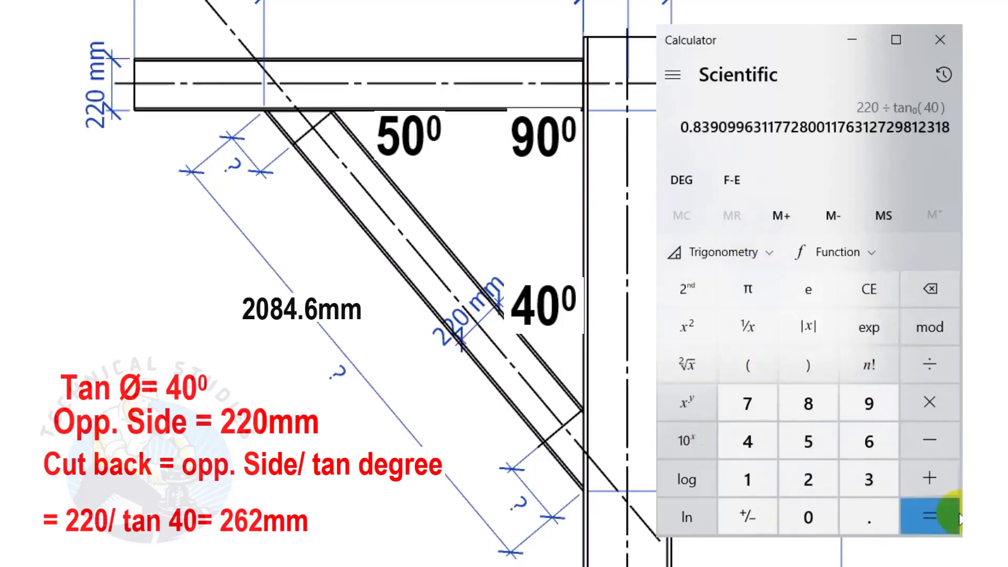
left_click(934, 515)
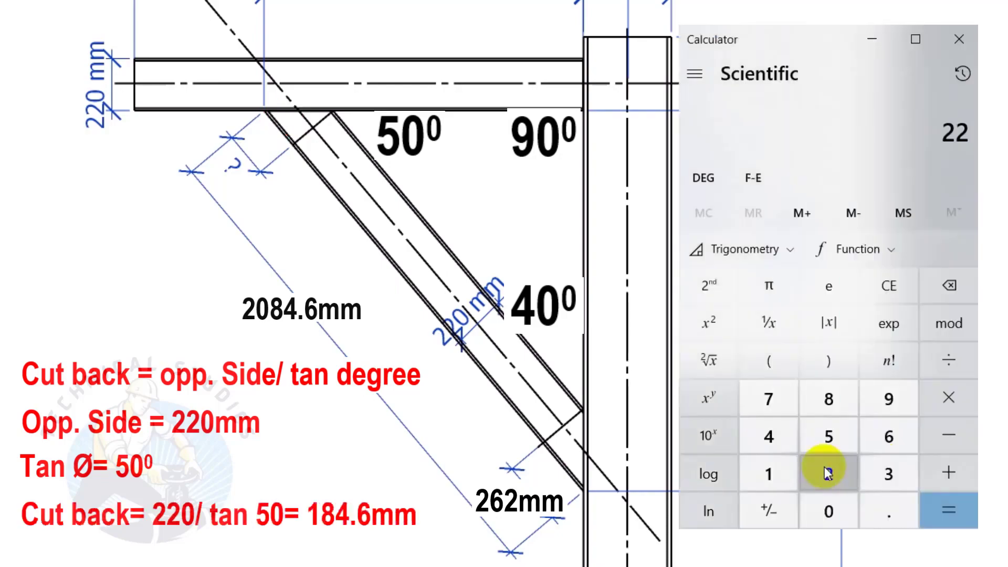
Calculate the cut-back at the brace's upper end by dividing 220 by the tangent of 50 degrees
left_click(822, 514)
left_click(950, 399)
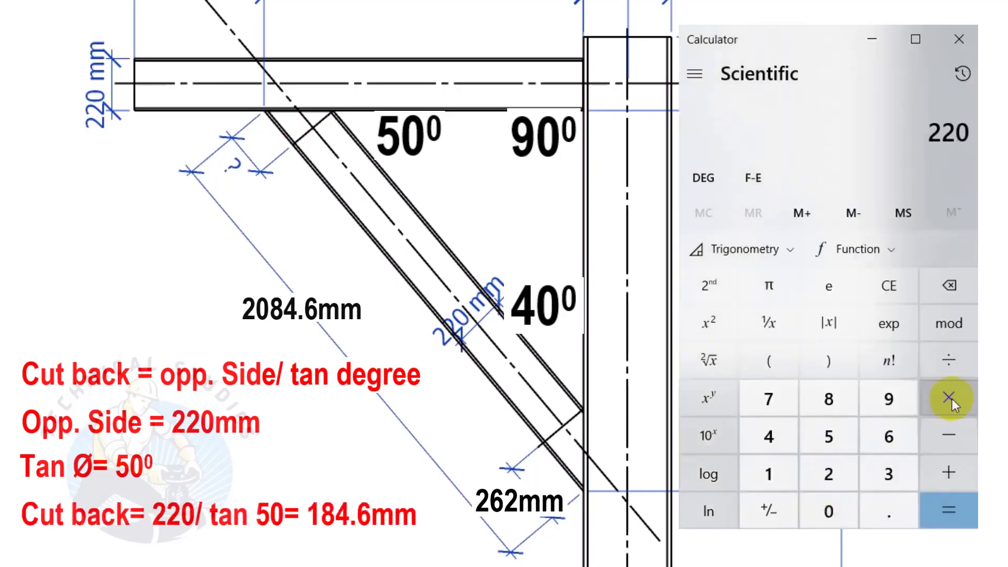
left_click(951, 363)
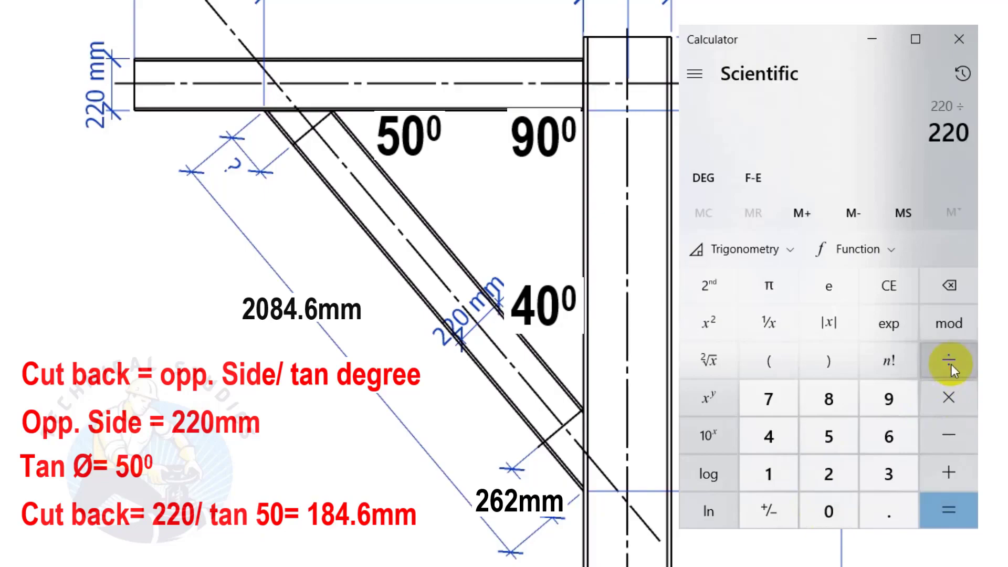
left_click(840, 436)
left_click(837, 505)
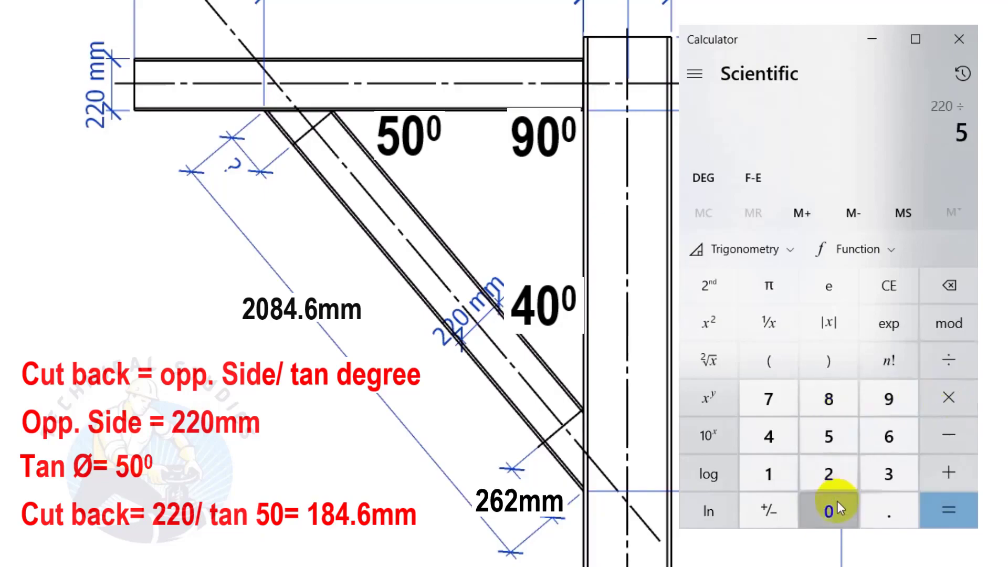